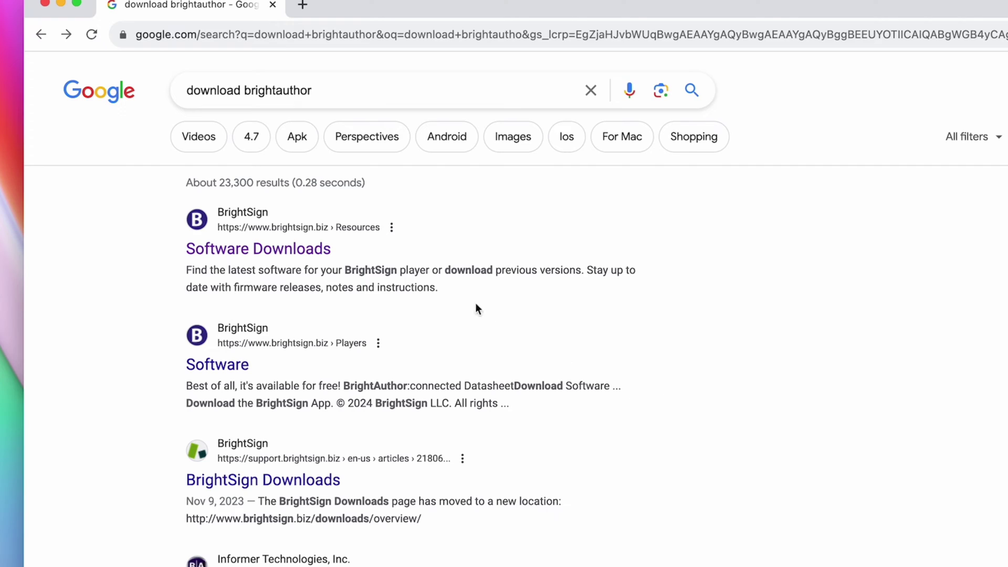
Download the Mac version of BrightAuthor:connected from the XC5 section of BrightSign's Software Downloads page.
click(286, 250)
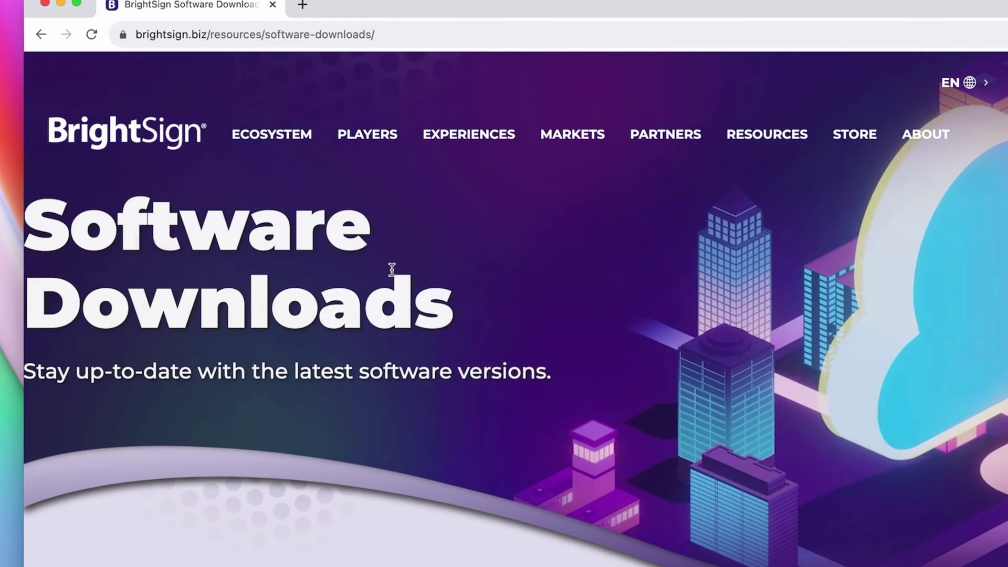
scroll(392, 269, down, 10)
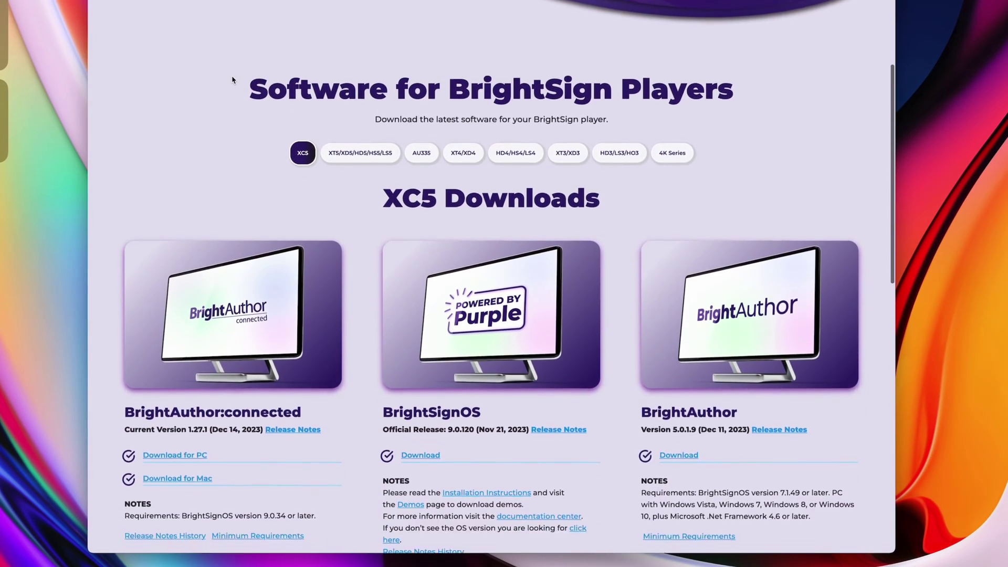
scroll(233, 79, down, 3)
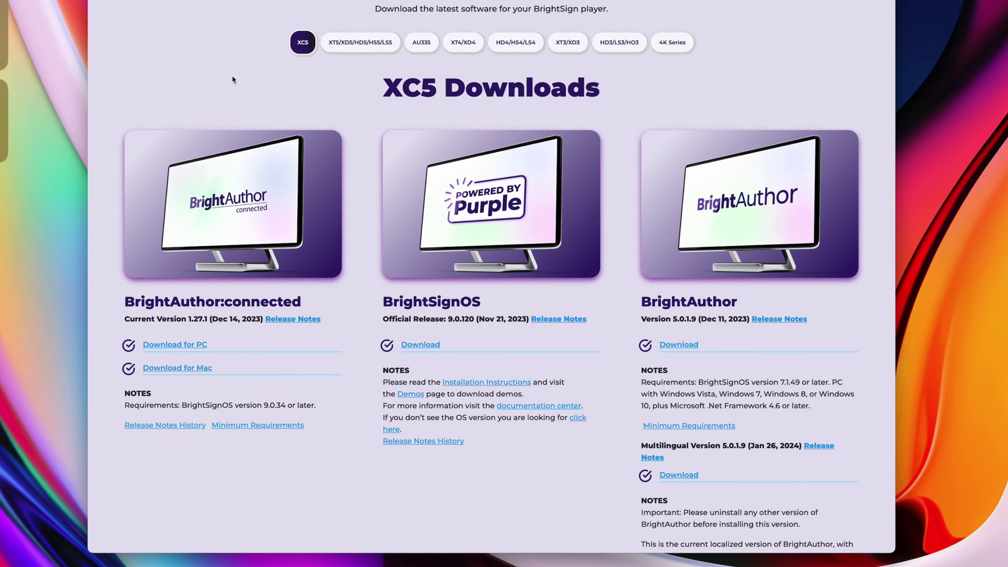
click(193, 367)
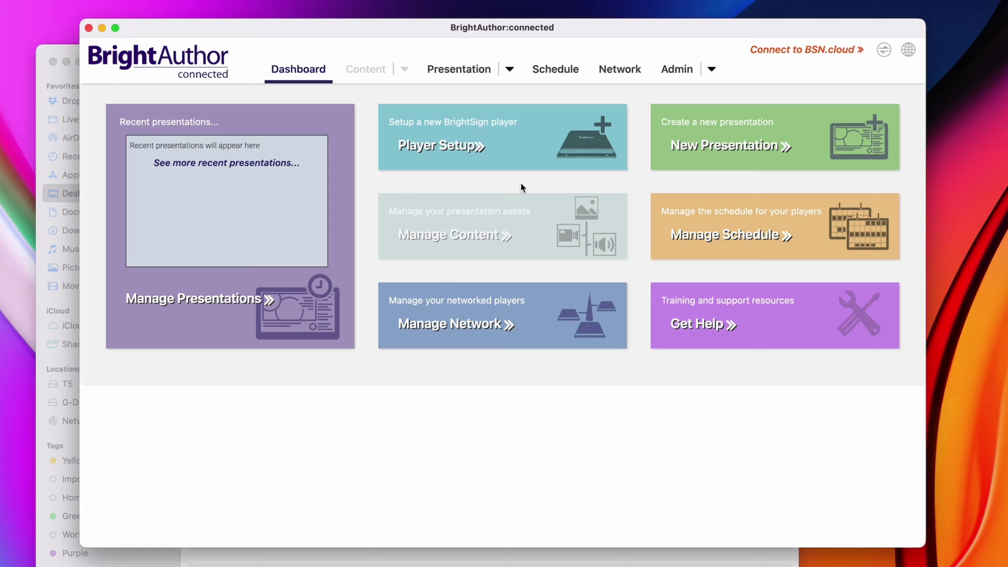
click(748, 147)
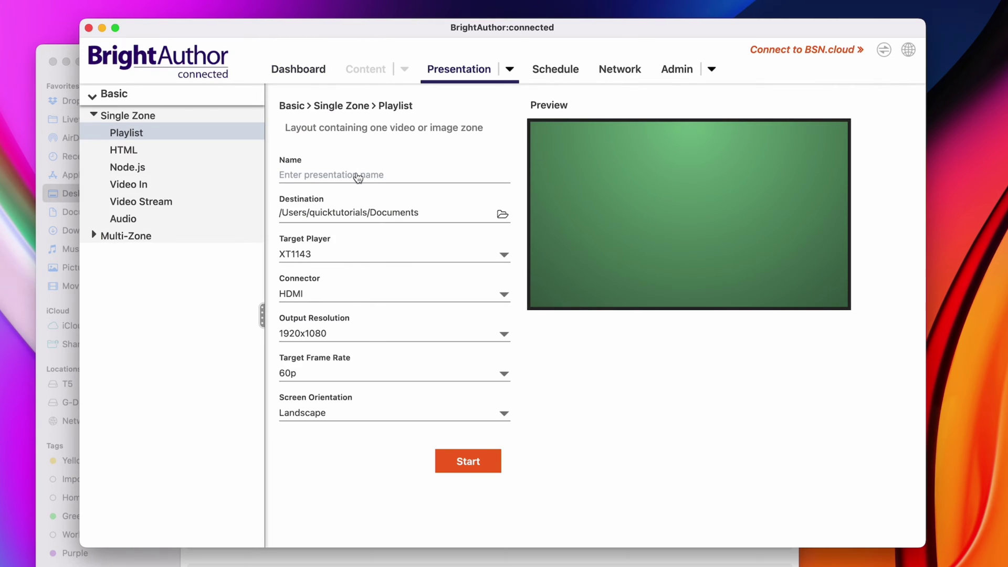
Name the new presentation 'BrightSign Tutorial'.
click(357, 179)
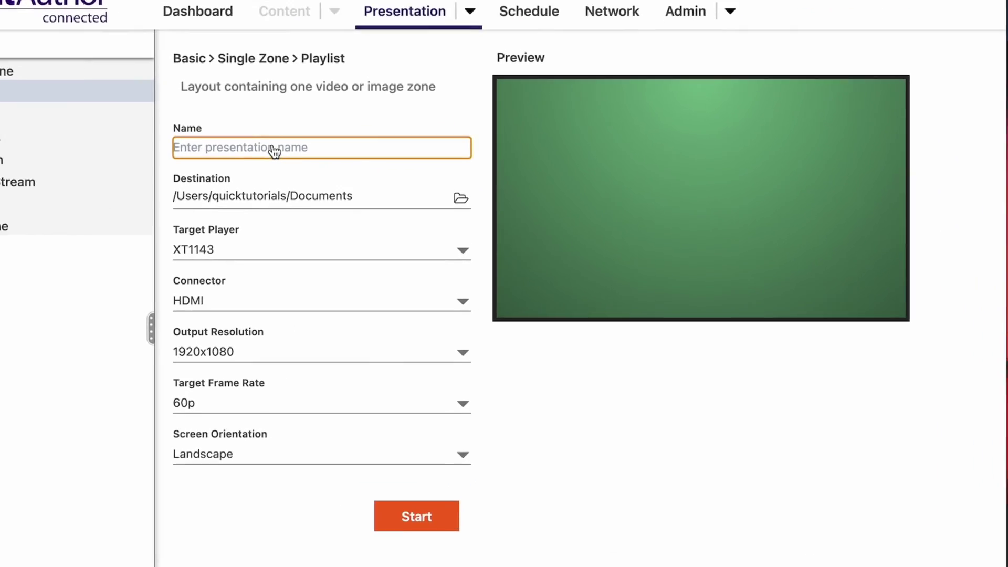
text(BrightSighn)
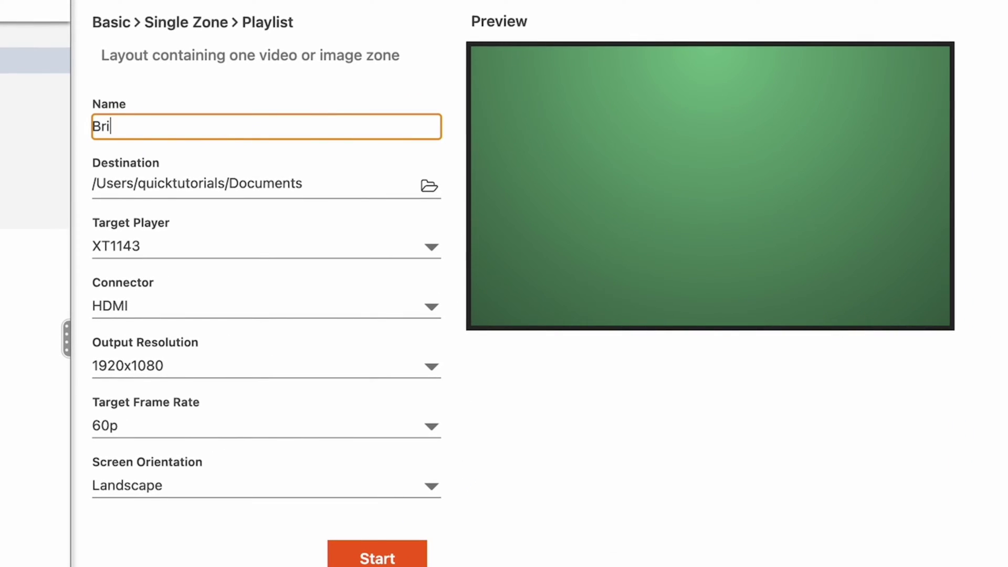
key(BackSpace)
key(BackSpace)
text(n Tutorial)
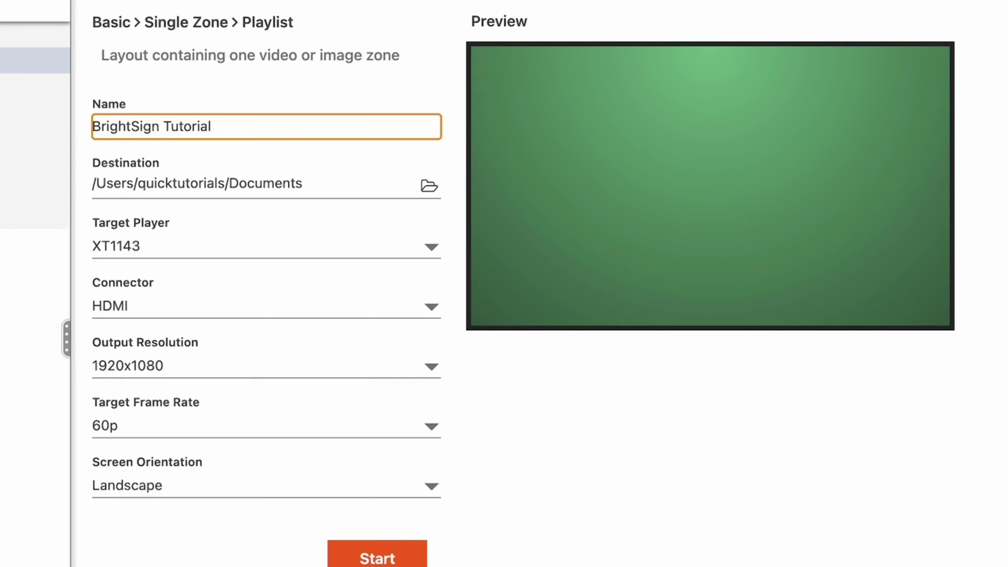
Set the save destination to a new 'BrightSign Tutorial' folder on the Desktop.
click(428, 187)
click(168, 224)
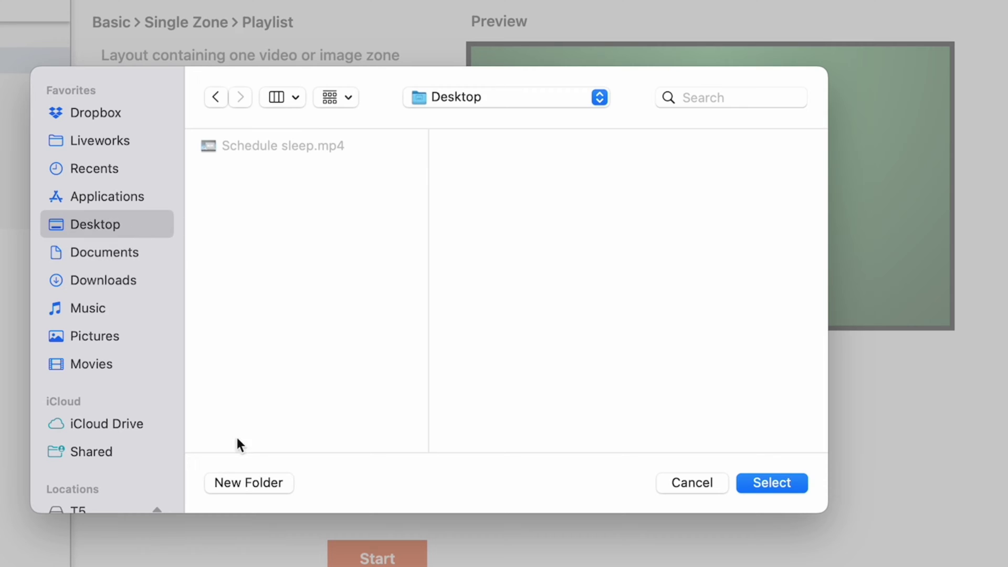
click(244, 482)
text(BrightSign Tutorial)
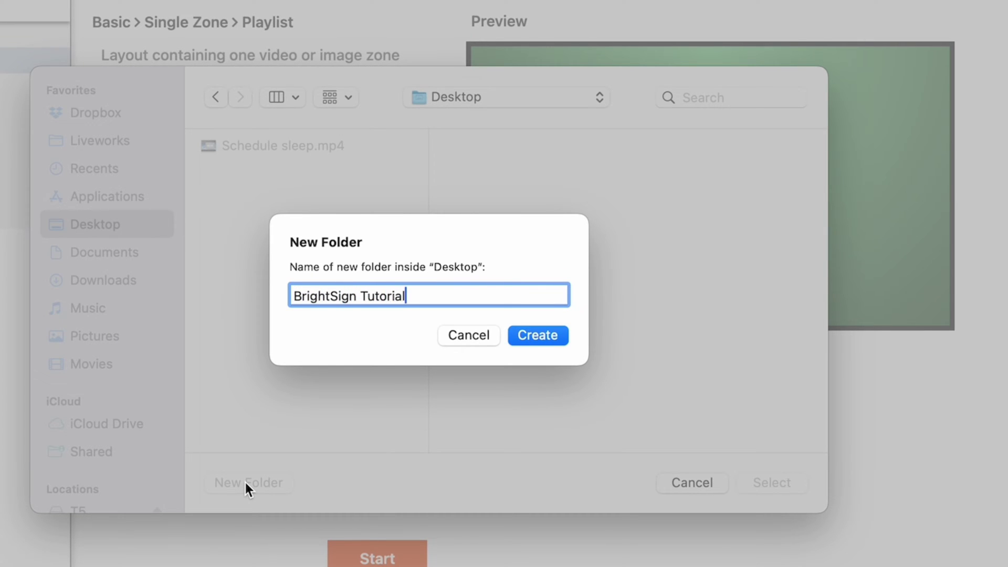
key(Return)
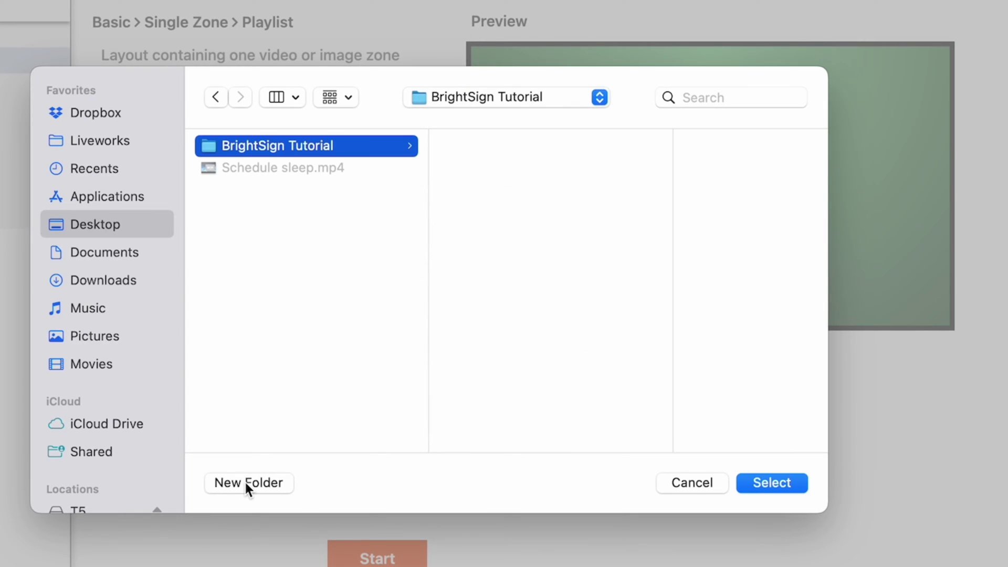
click(769, 483)
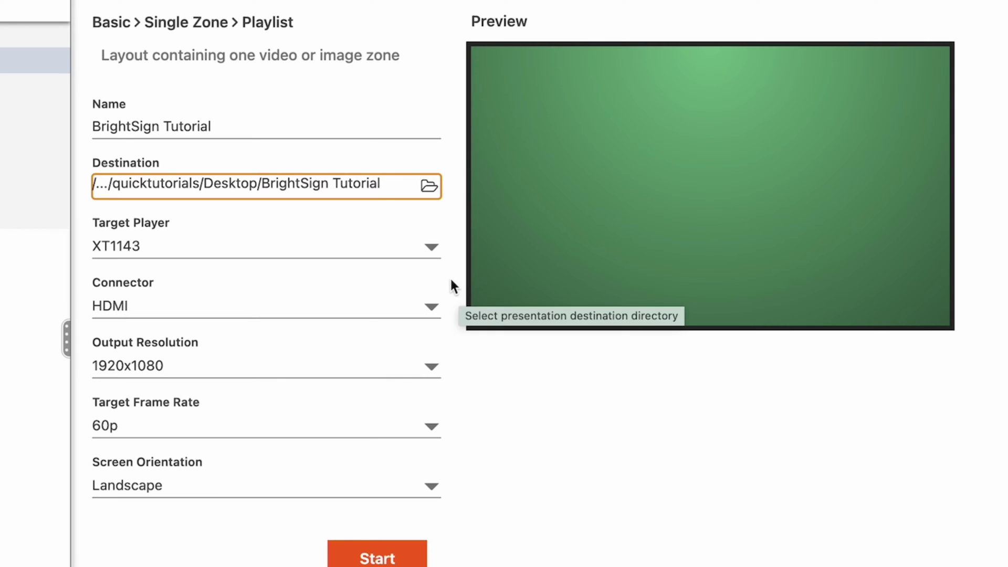
Create the presentation for a 4K242 player at 1920x1080 output and 29.97p frame rate.
click(429, 248)
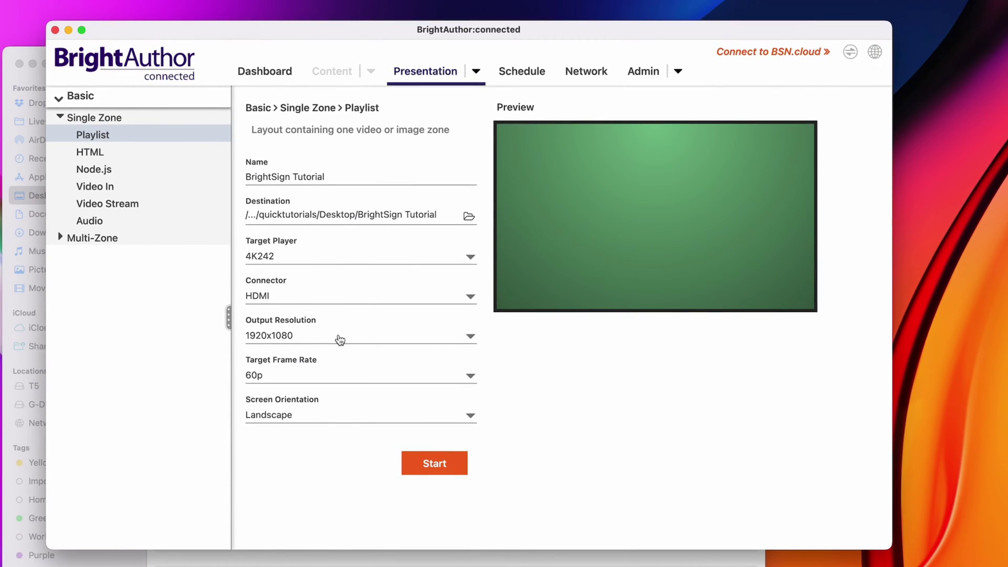
click(339, 338)
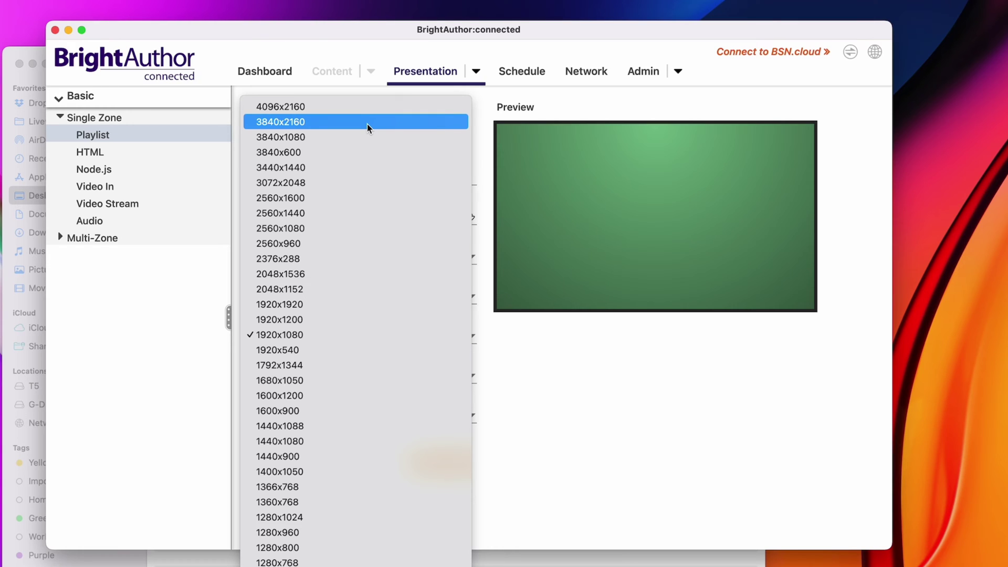
click(320, 334)
click(308, 374)
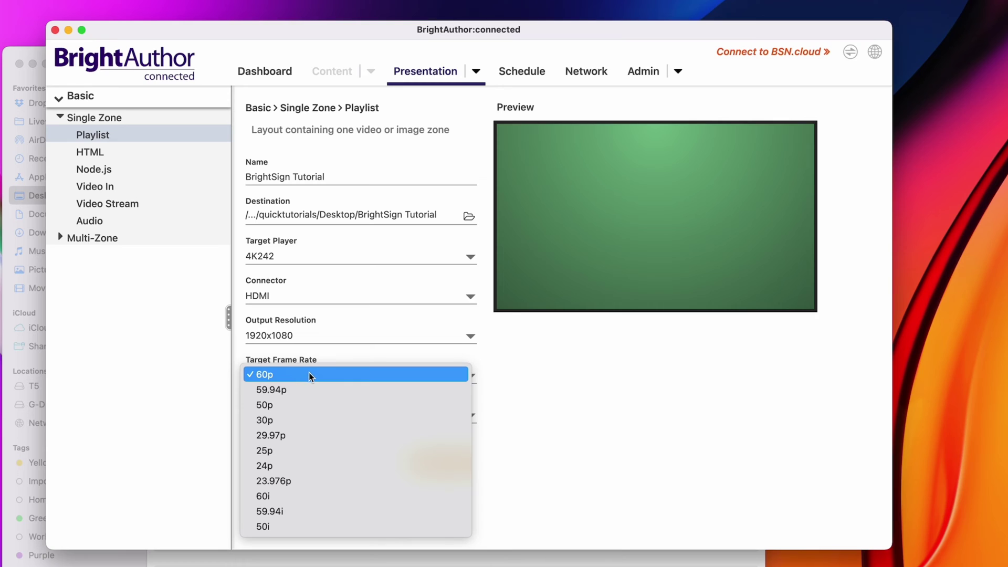
click(324, 435)
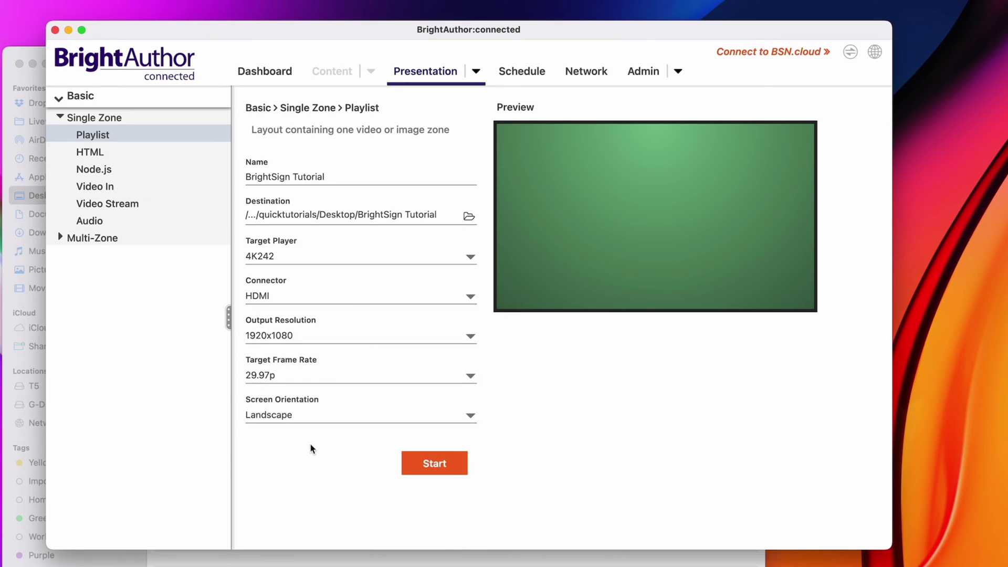
click(434, 465)
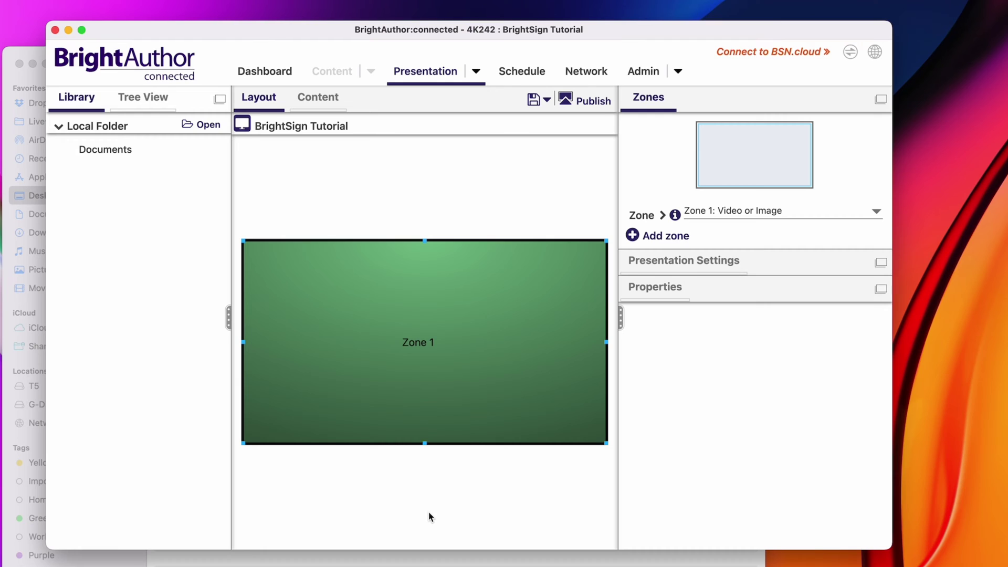
Load the Desktop as the media library and add Schedule sleep.mp4 to Zone 1.
click(317, 98)
click(208, 125)
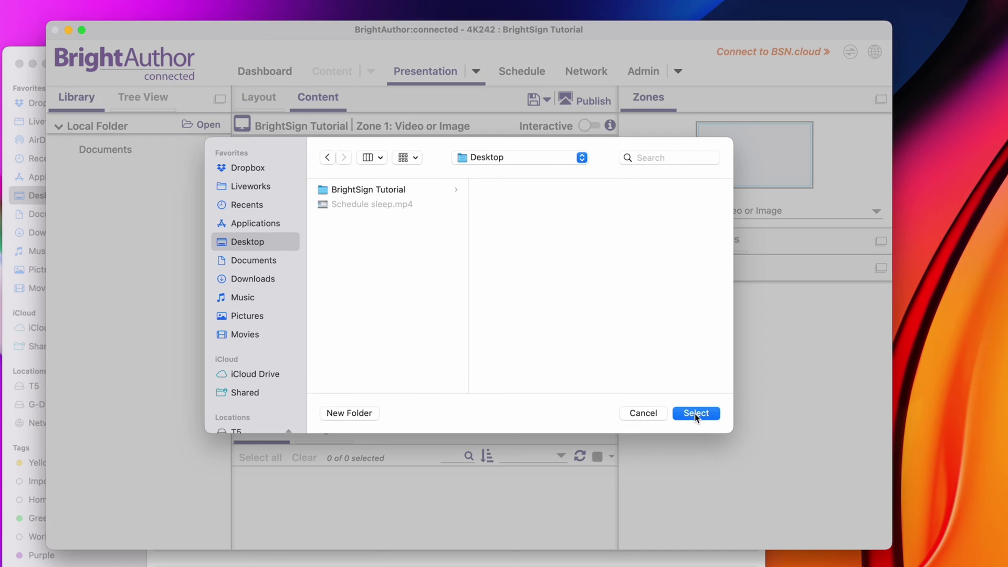
click(682, 415)
drag(263, 499, 370, 269)
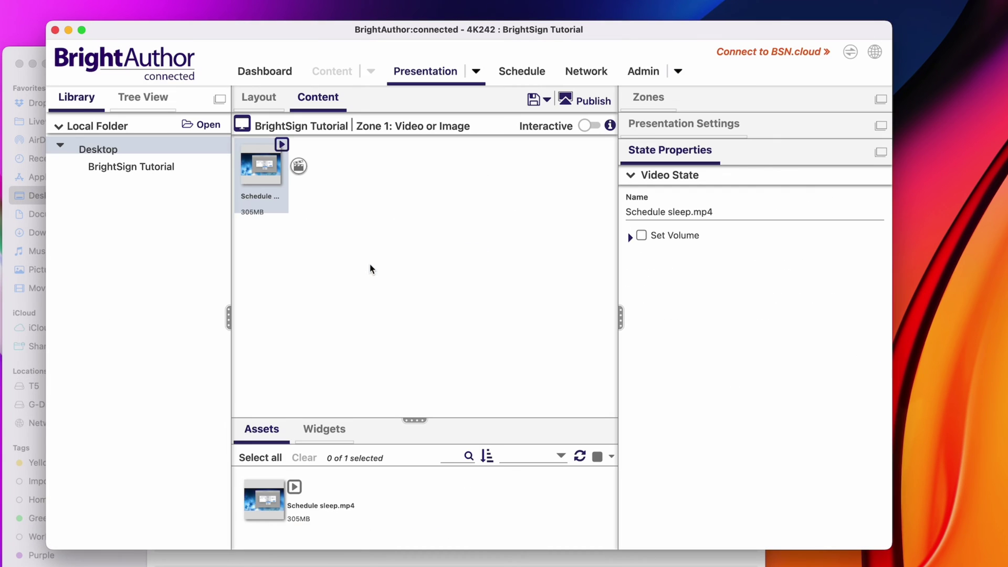
Review the zone list, presentation settings and the video's volume option.
click(649, 97)
click(663, 215)
click(663, 215)
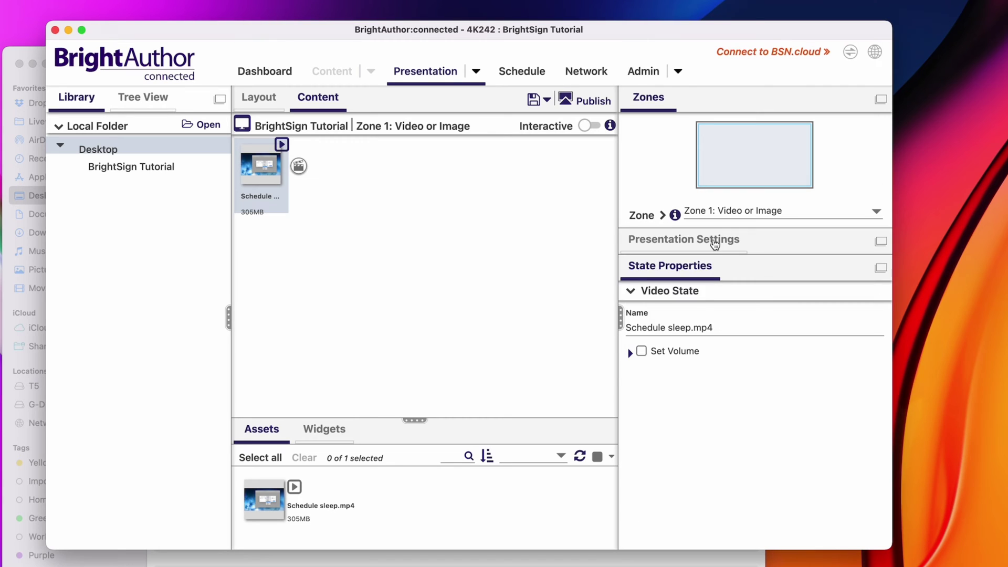
click(715, 245)
scroll(735, 331, down, 5)
scroll(735, 330, up, 5)
click(724, 336)
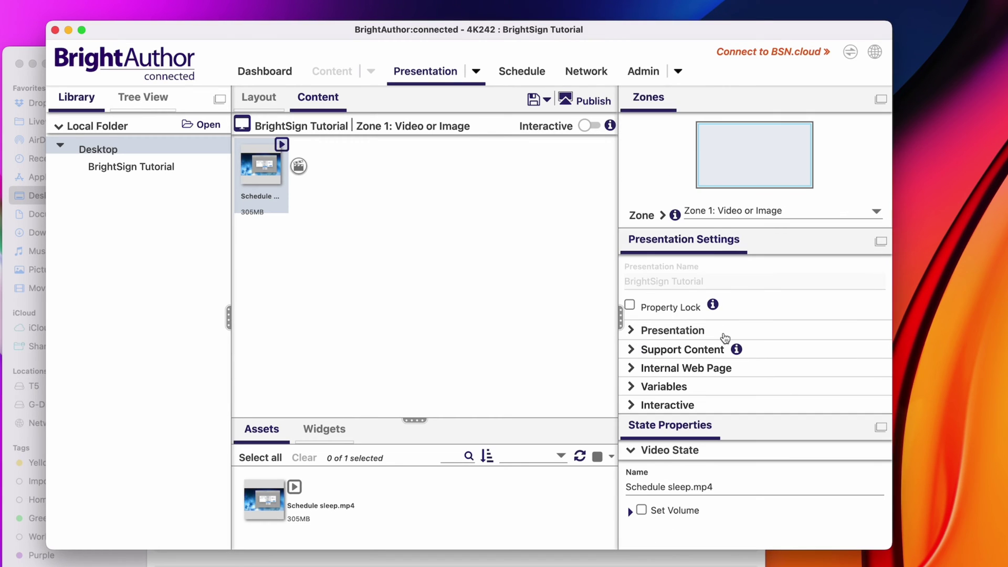
click(630, 510)
click(630, 499)
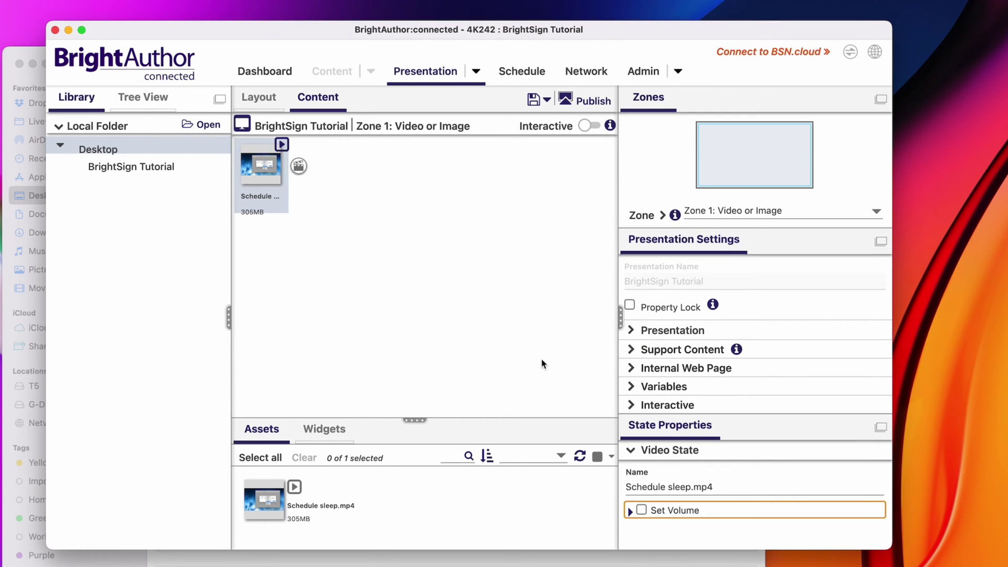
Save the presentation and set 4K1142, 4K1042, 4K242 players to update to the latest released OS.
click(584, 101)
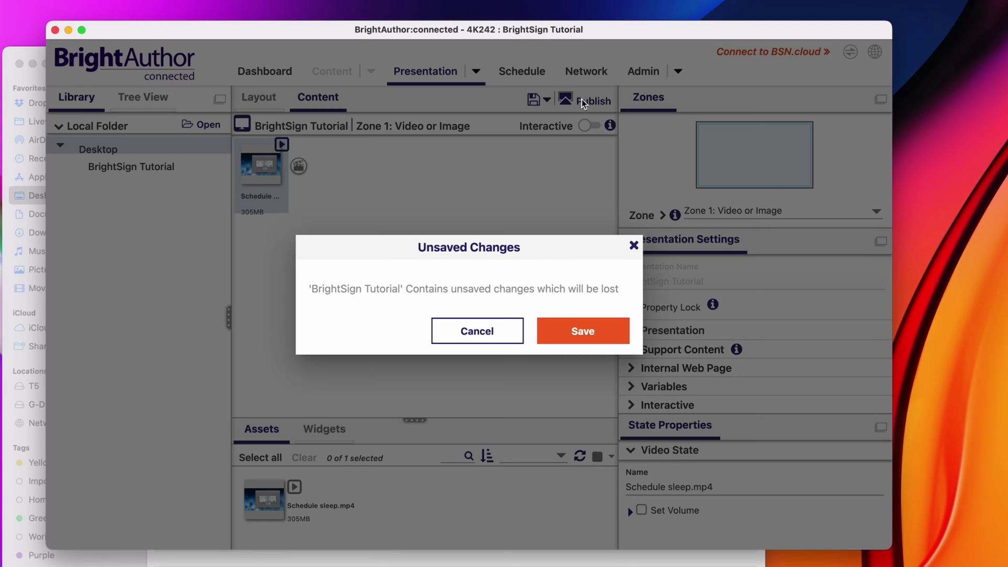
click(582, 333)
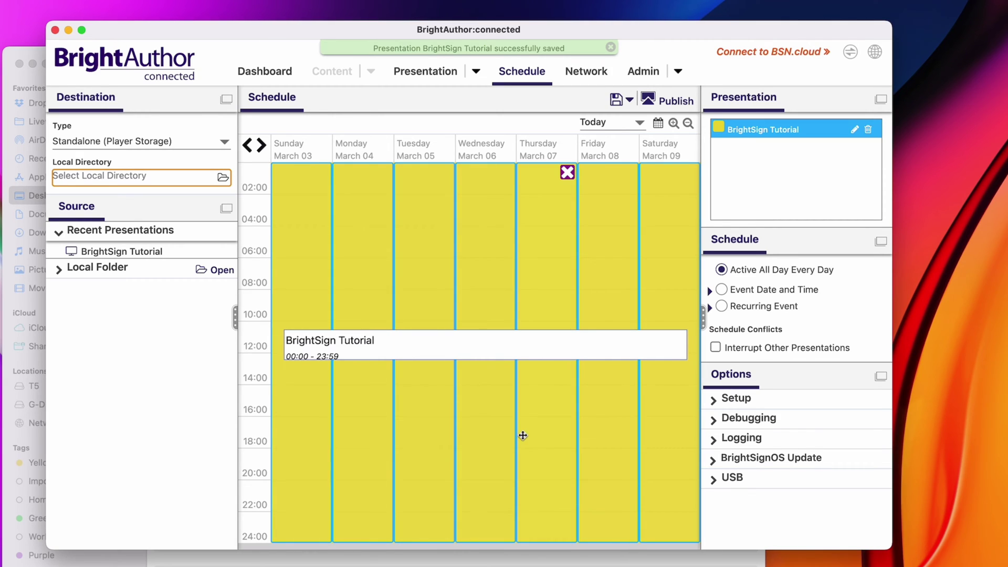
click(714, 460)
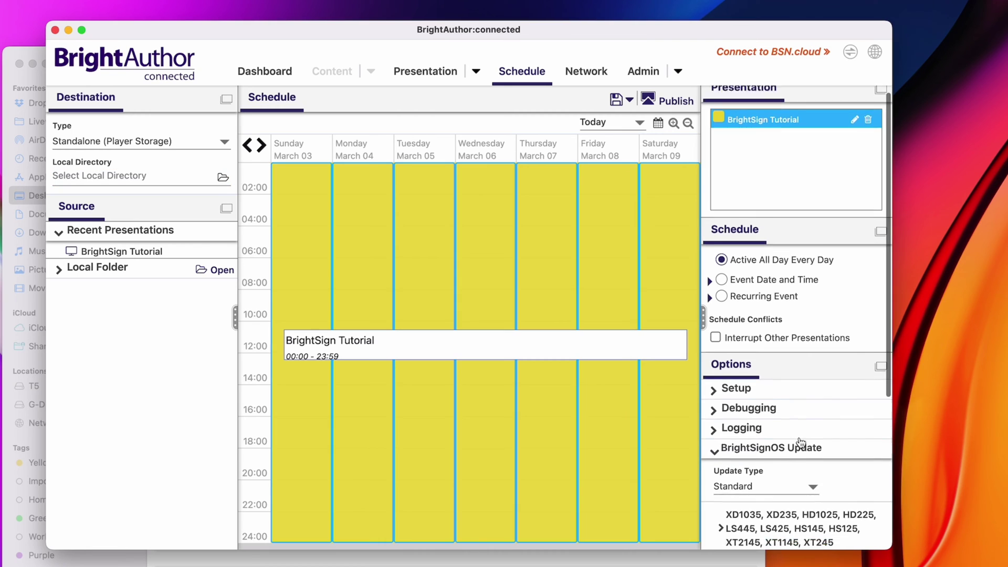
scroll(800, 442, down, 5)
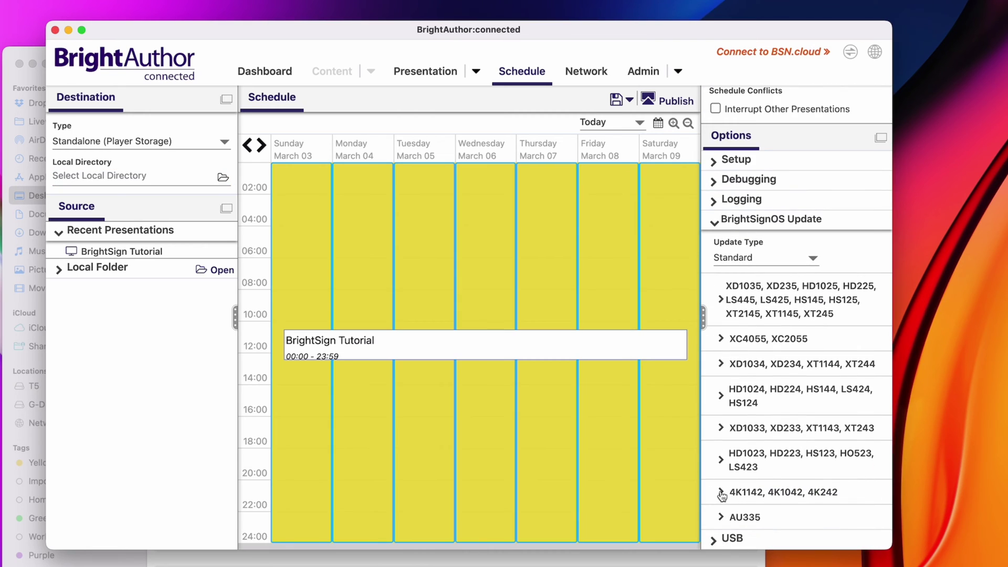
click(721, 492)
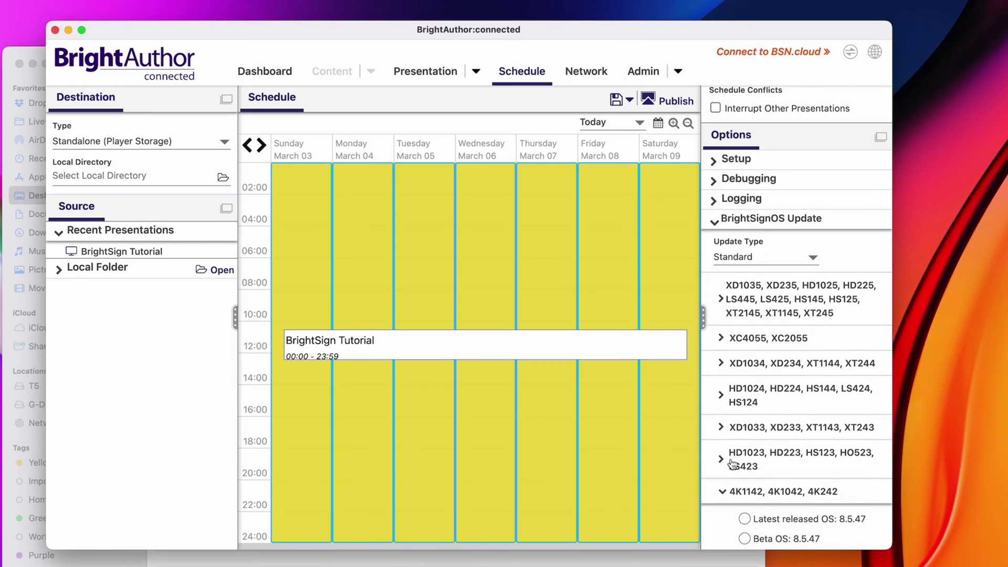
scroll(735, 457, down, 3)
click(745, 413)
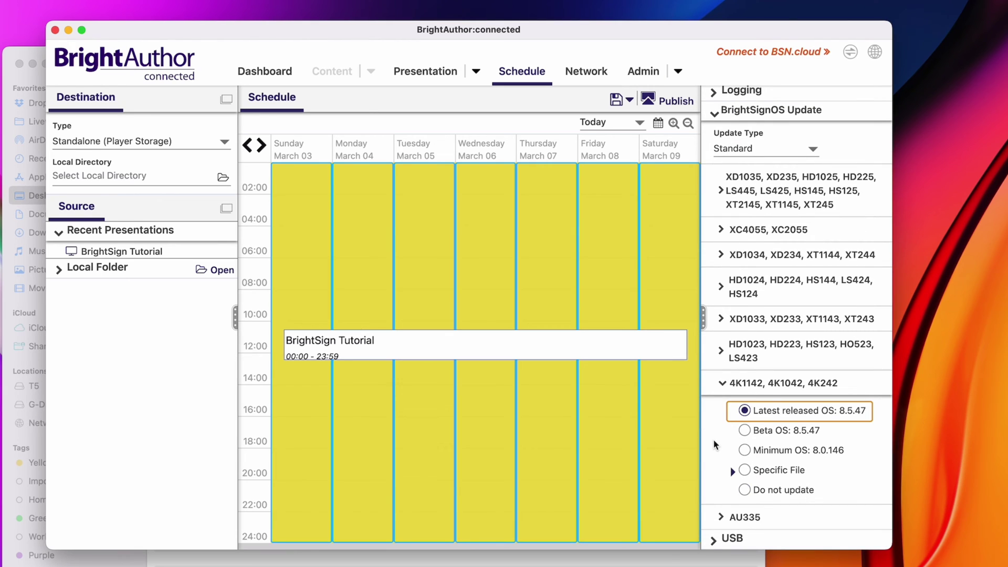
Inspect the event date and time options, then collapse them again.
scroll(714, 440, up, 8)
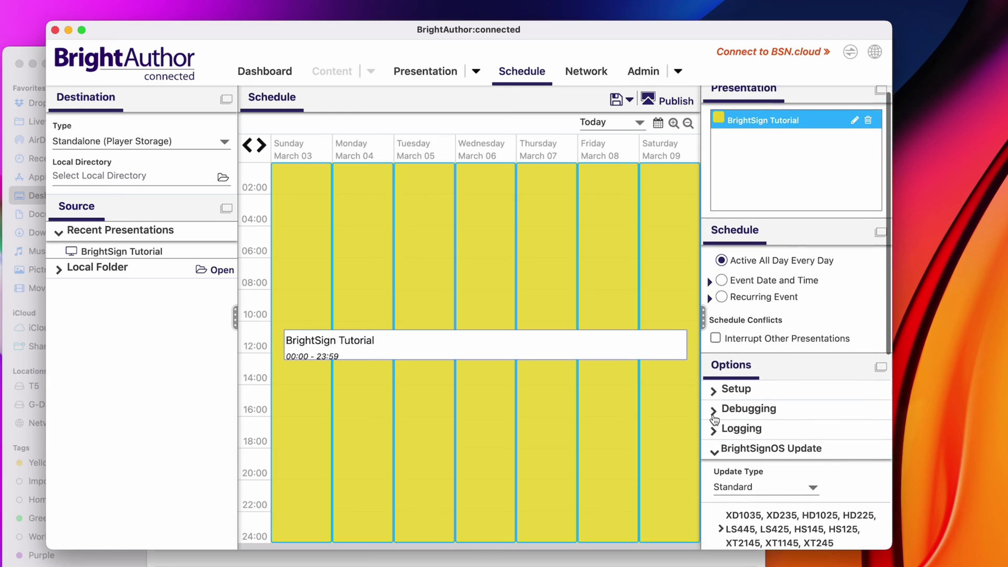
scroll(714, 420, up, 1)
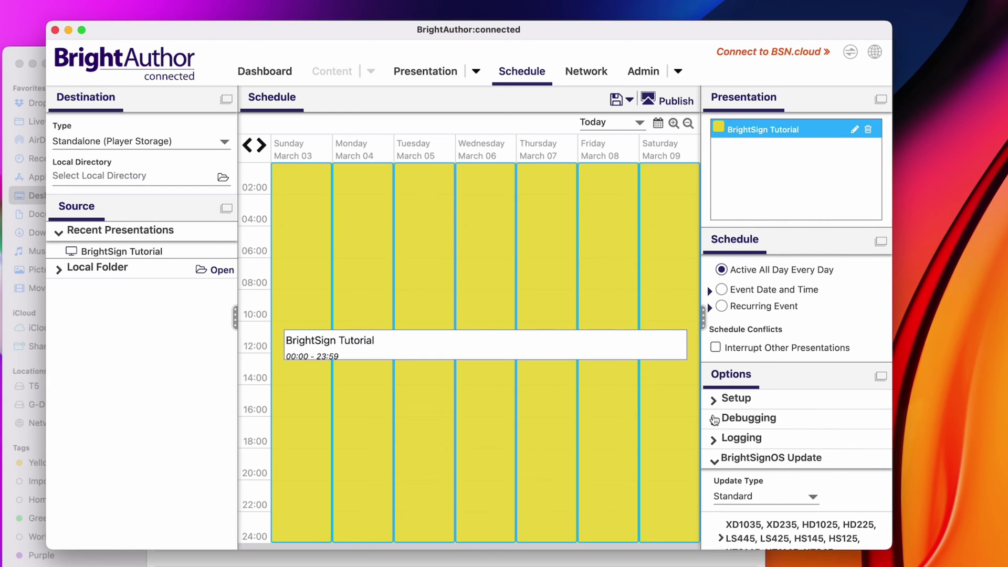
click(710, 292)
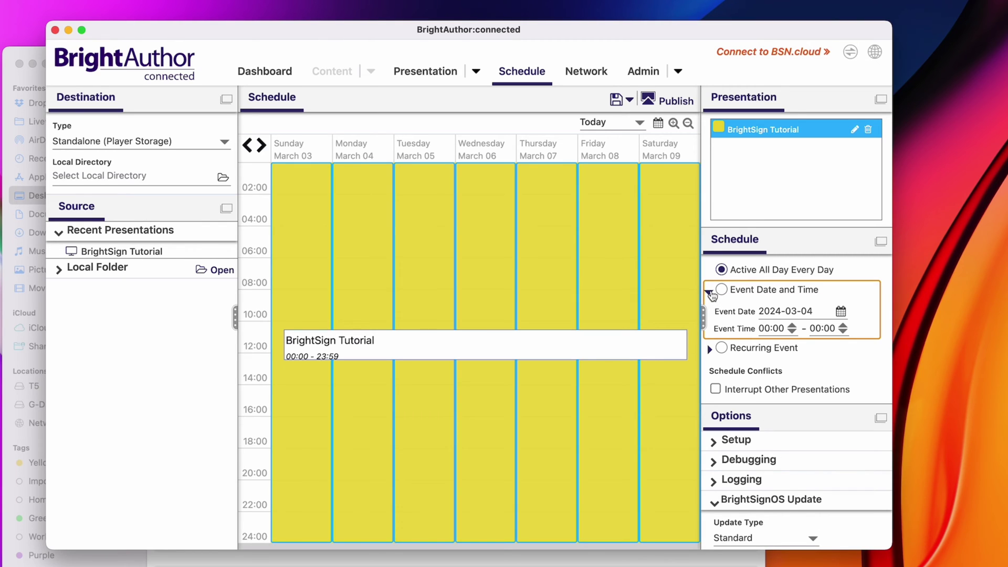
click(710, 292)
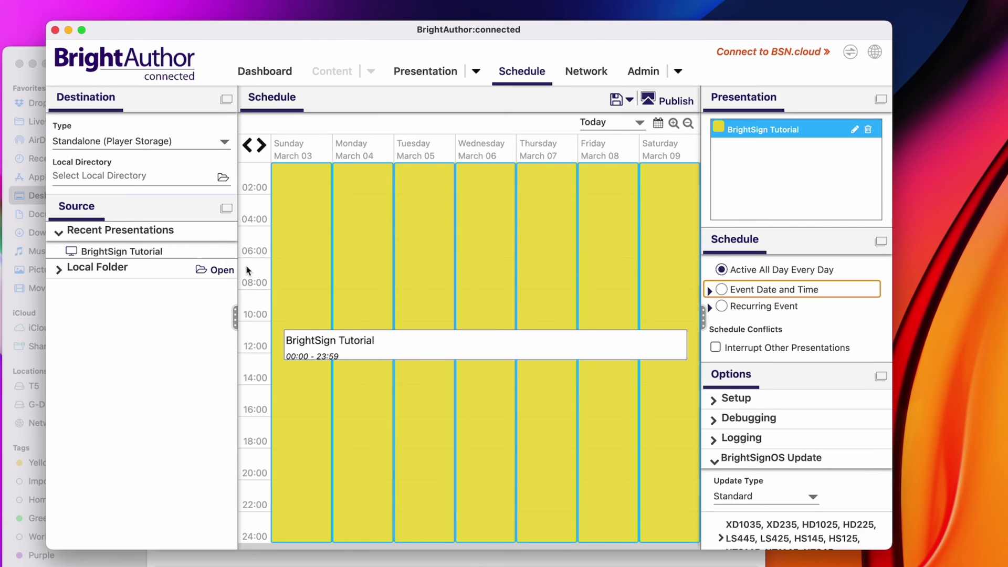
Create a 'BrightSign Export' folder inside BrightSign Tutorial and publish the presentation into it.
click(224, 180)
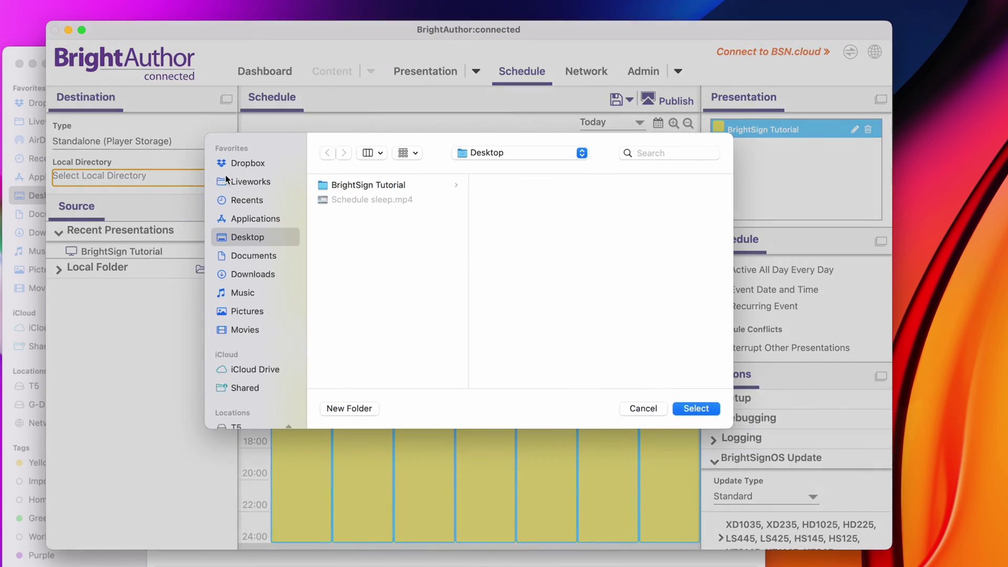
click(362, 190)
click(349, 413)
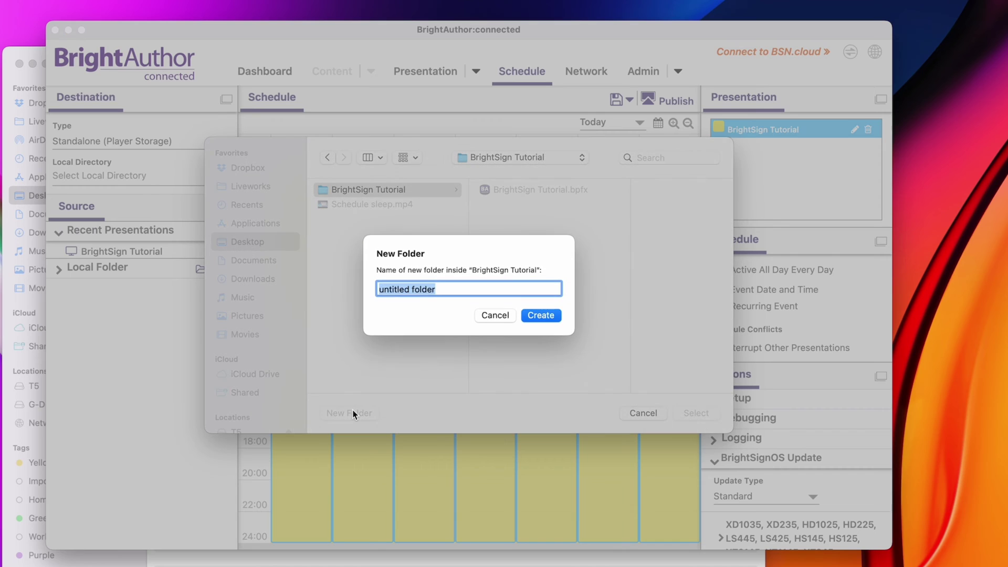
text(BrightSugn)
key(BackSpace)
key(BackSpace)
key(BackSpace)
text(ign Export)
key(Return)
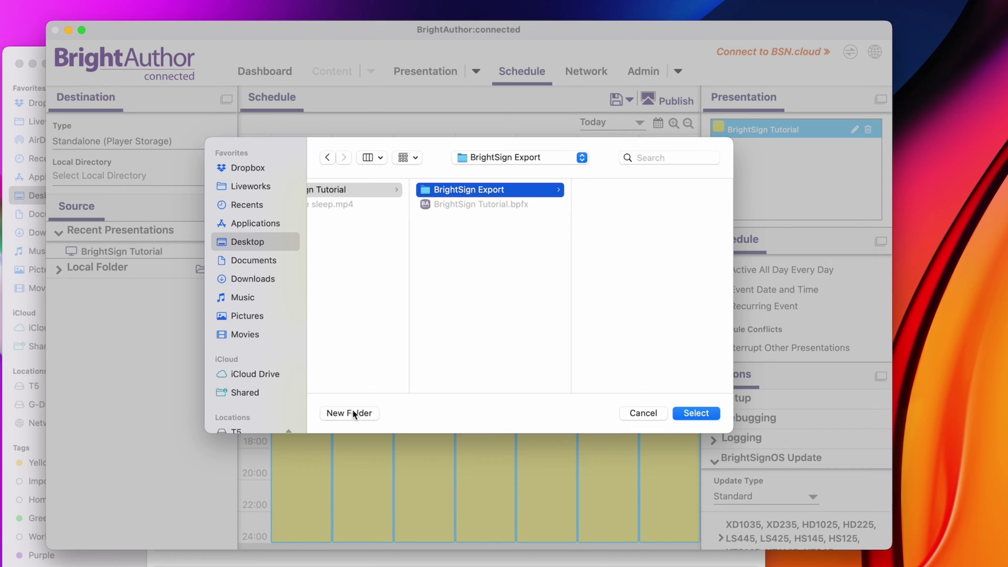
click(692, 413)
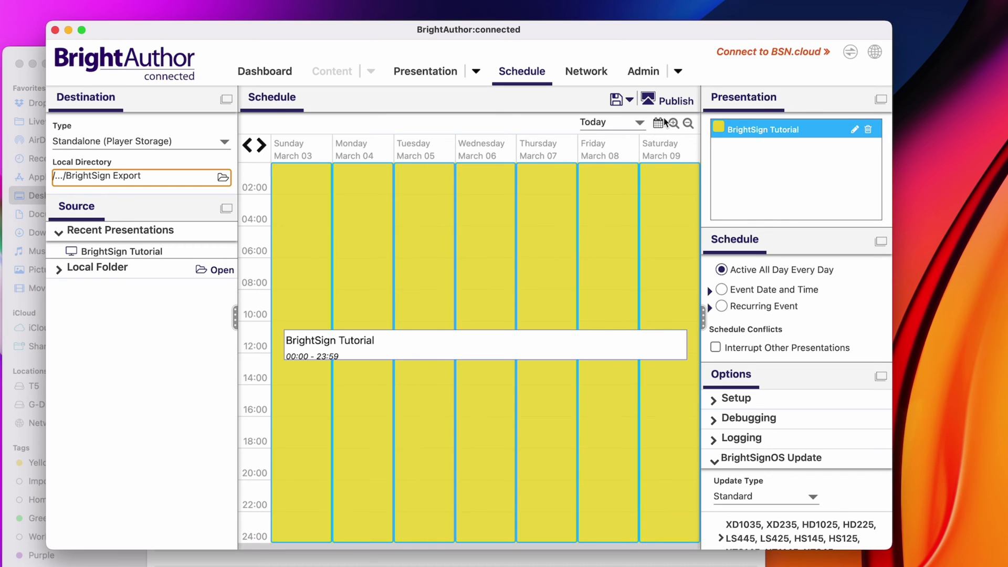
click(671, 102)
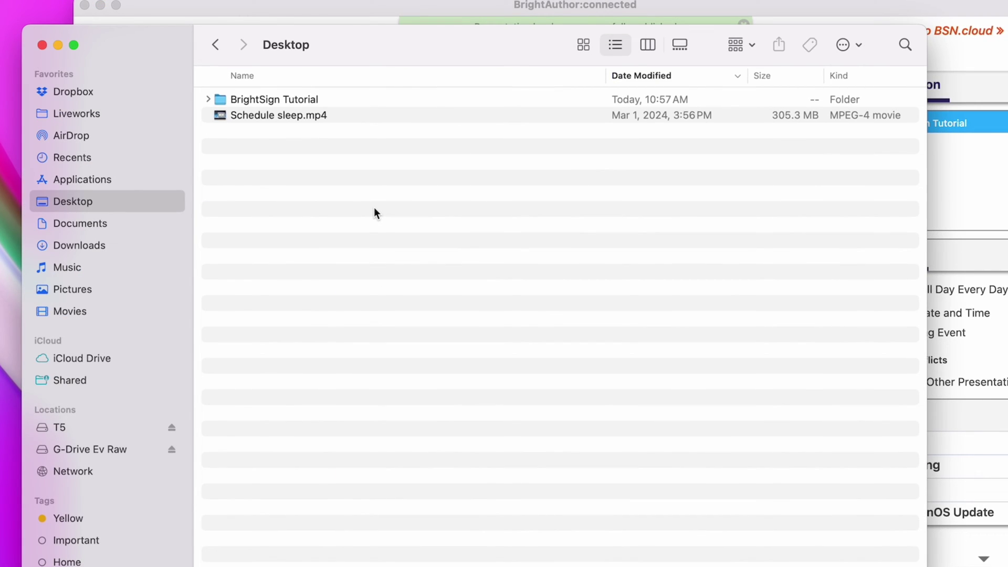
Show Finder in column view and browse into BrightSign Tutorial > BrightSign Export's files.
key(super+3)
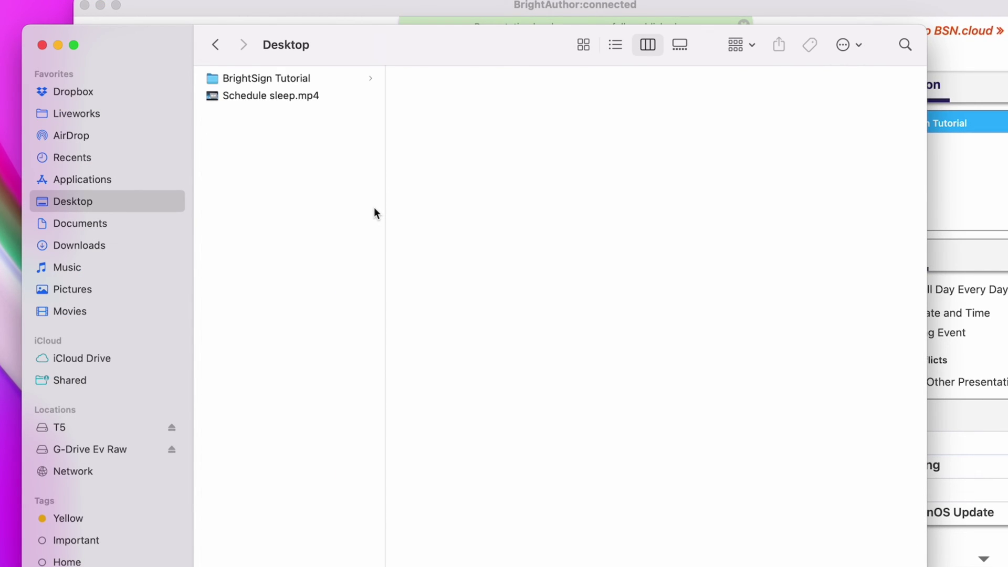
key(Down)
key(Right)
key(Right)
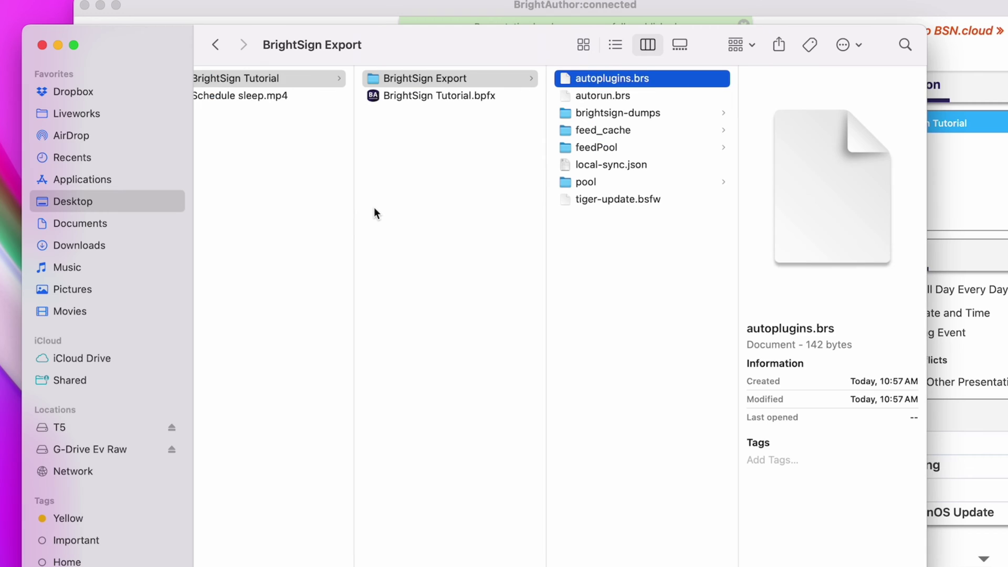
key(Down)
key(Down)
key(Down)
key(Down)
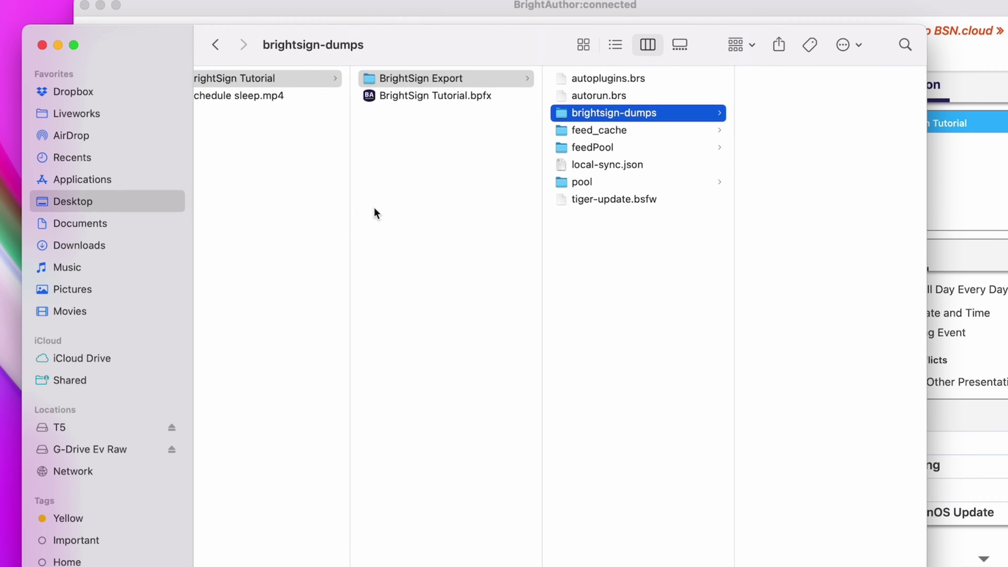
key(Down)
key(Down)
key(Down)
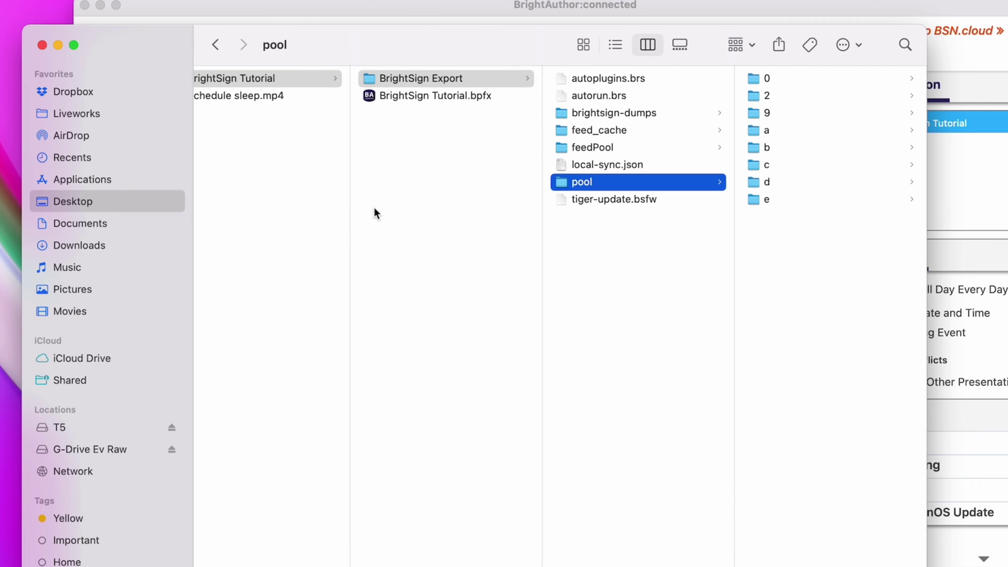
key(Up)
key(Right)
Preview the files in the pool subfolders, then select all eight exported items.
key(Right)
key(Right)
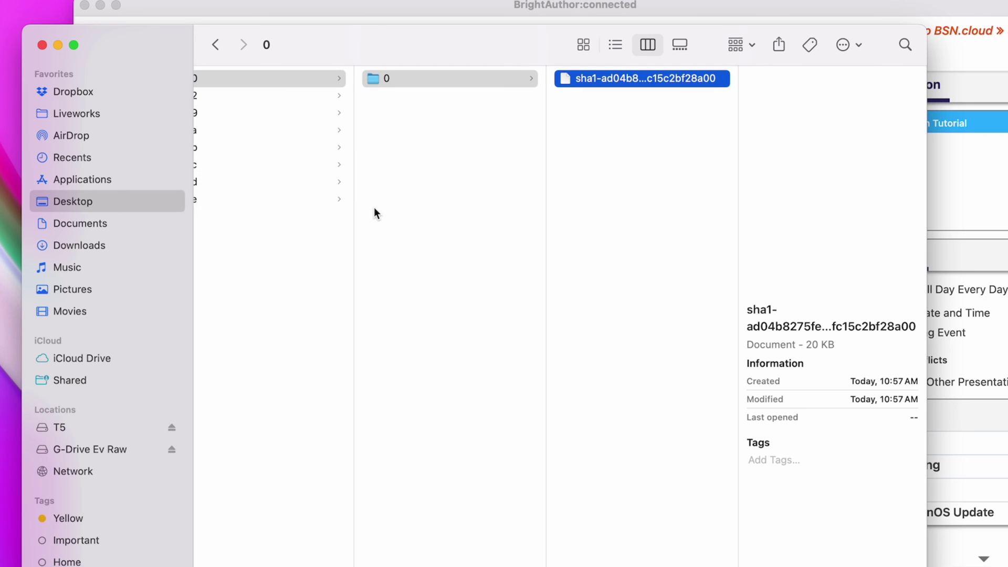
key(Left)
key(Left)
key(Down)
key(Right)
key(Right)
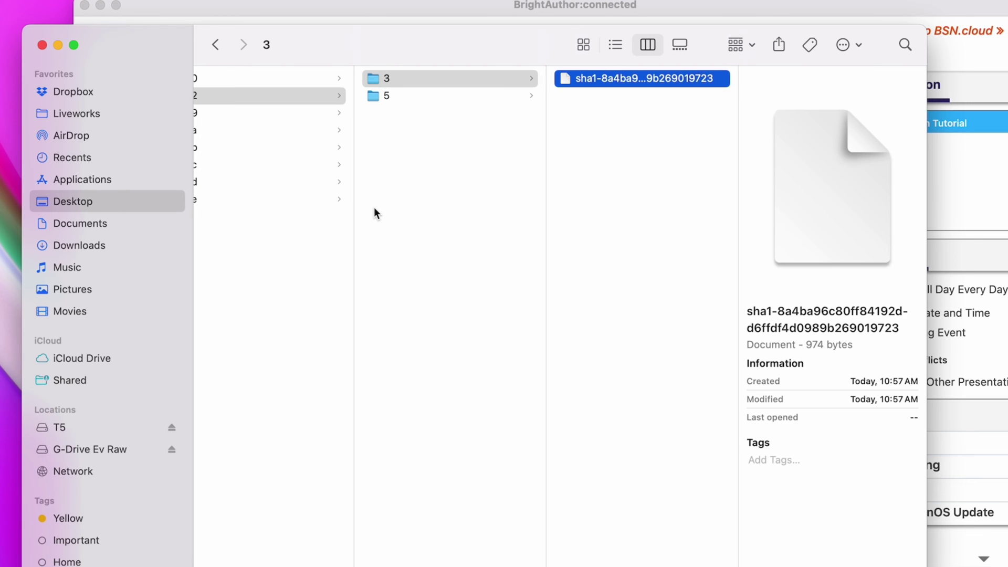
key(Left)
key(Down)
key(Right)
key(Left)
key(Left)
key(Left)
key(Left)
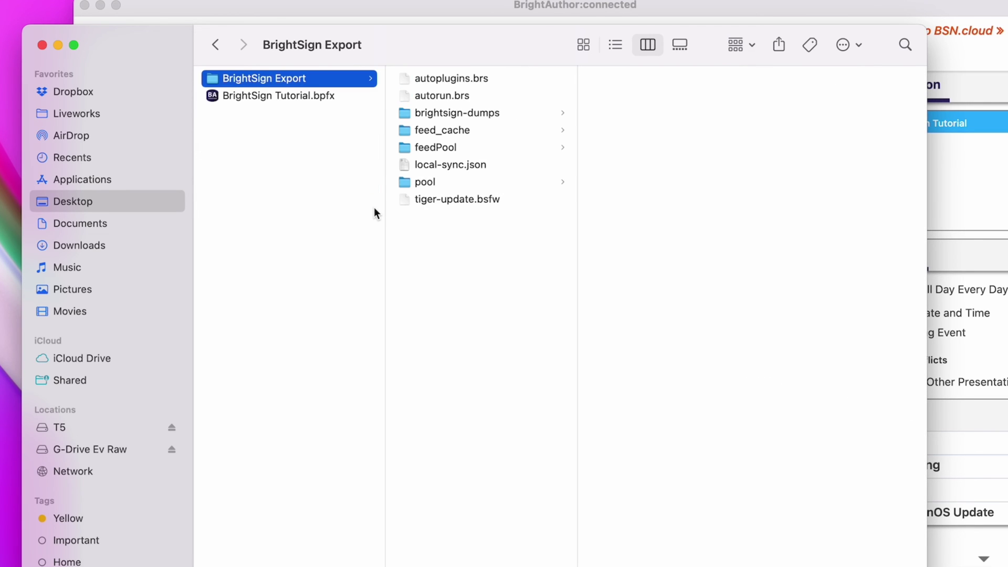
key(Right)
key(super+a)
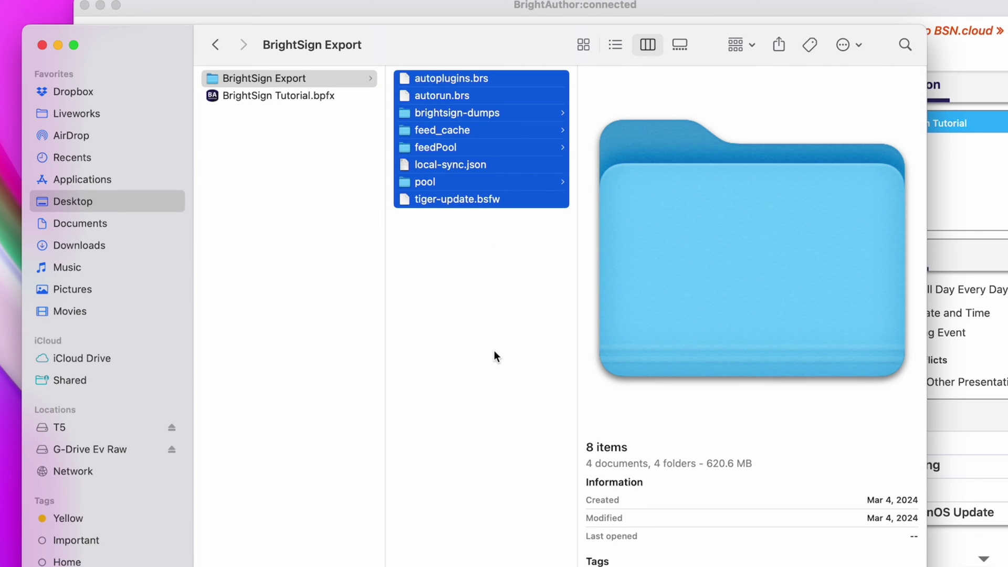